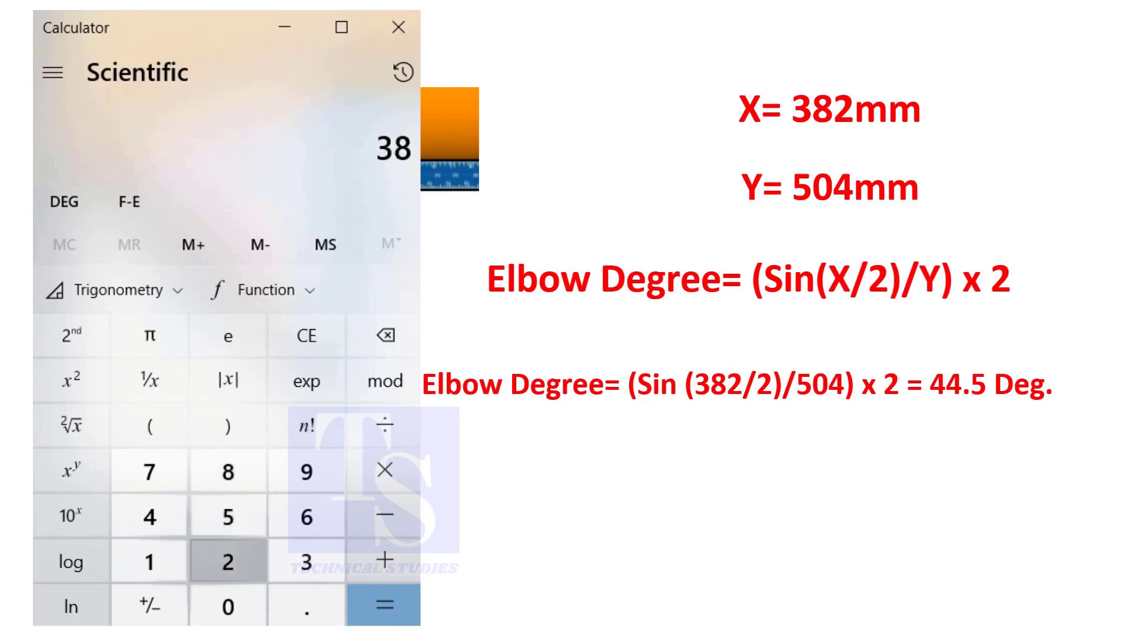
# Halve 382 to get 191
pyautogui.click(227, 561)
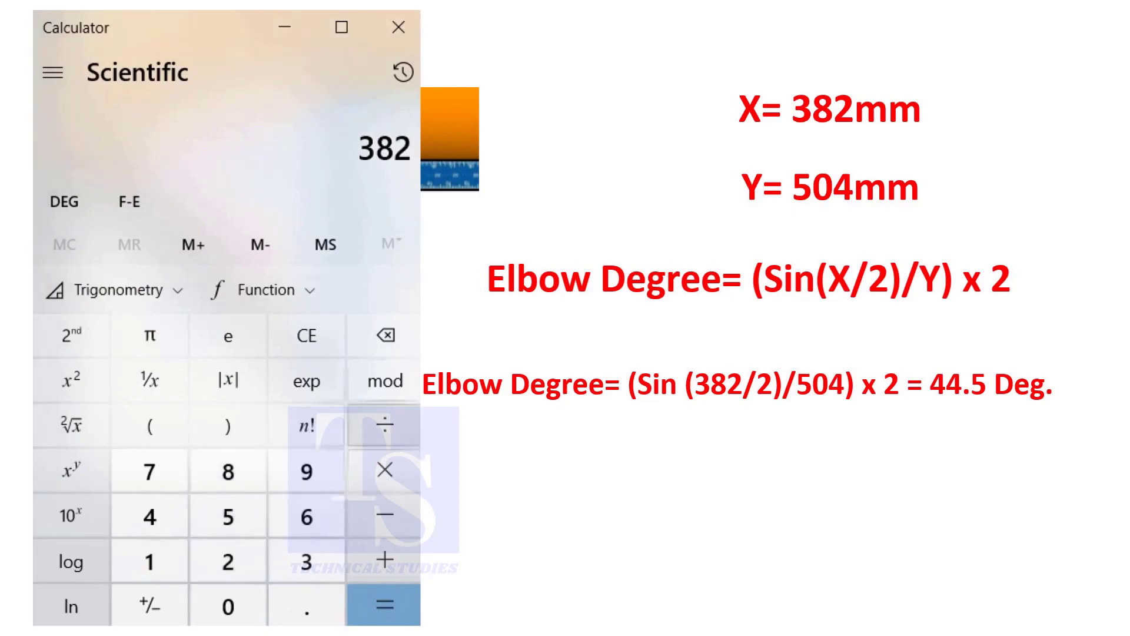
pyautogui.click(385, 424)
pyautogui.click(228, 561)
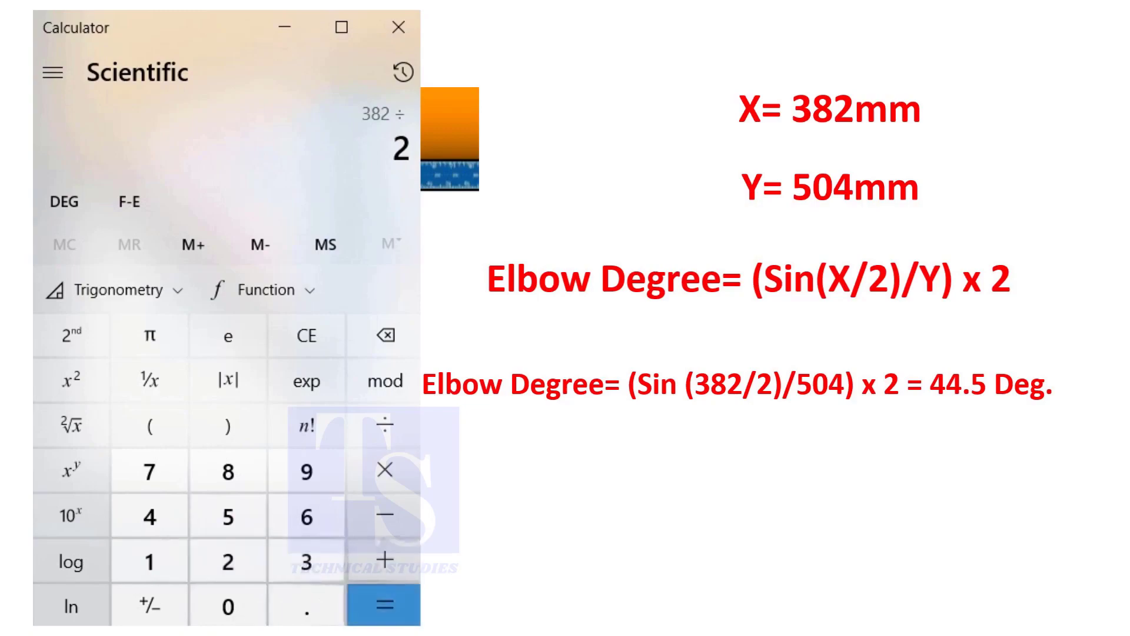
pyautogui.click(384, 604)
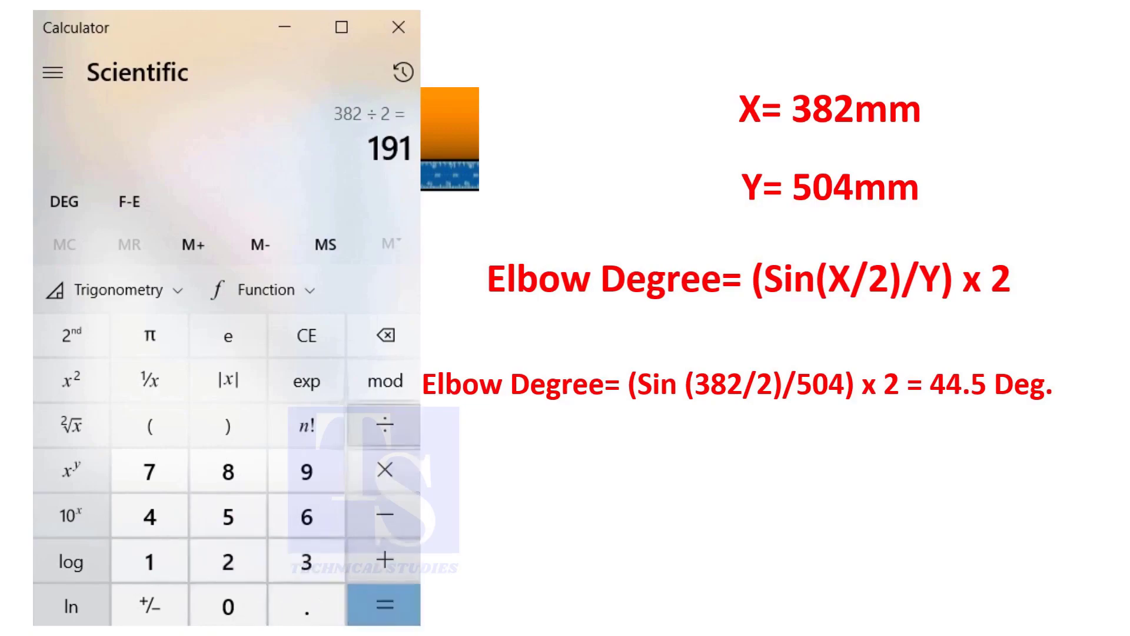
# Divide 191 by 504 to get the ratio 0.37896825
pyautogui.click(385, 424)
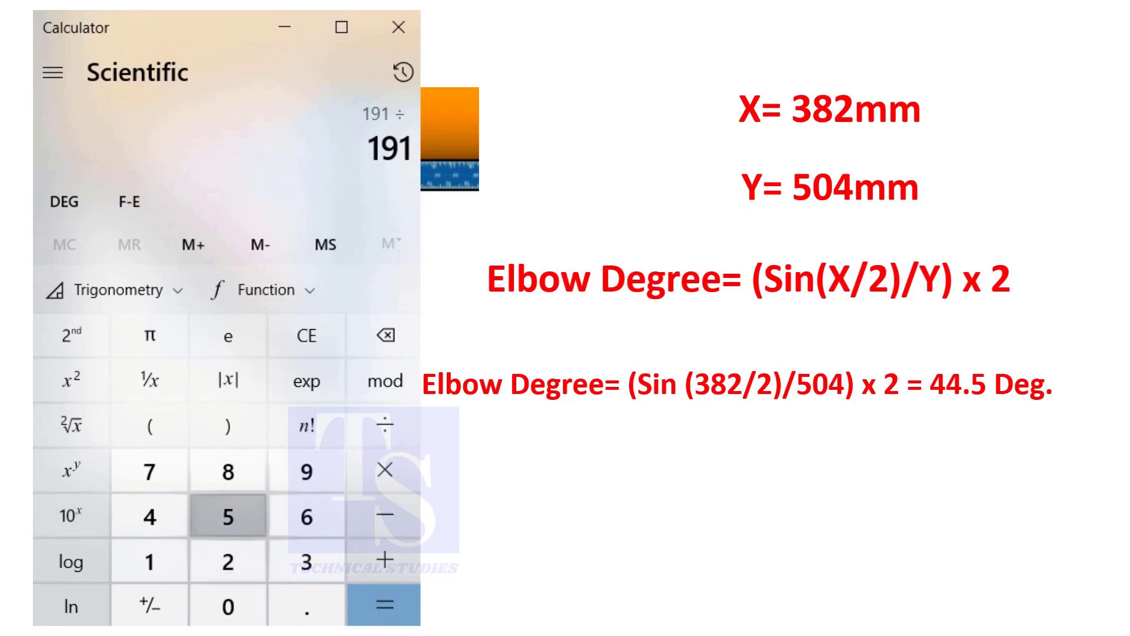
pyautogui.click(228, 516)
pyautogui.click(227, 606)
pyautogui.click(149, 517)
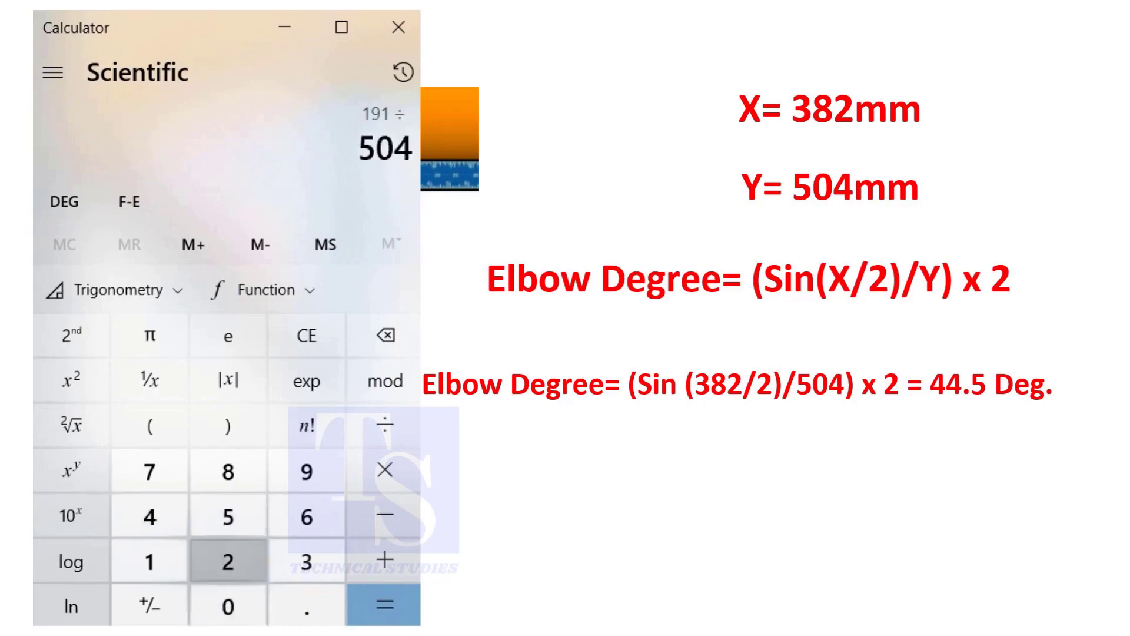
pyautogui.click(385, 605)
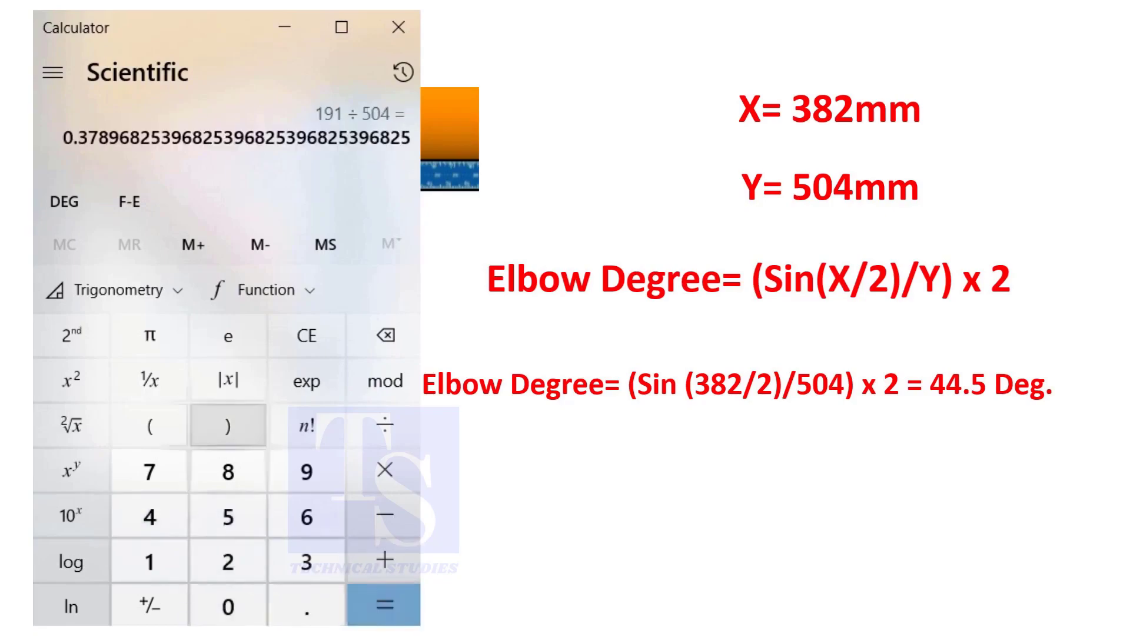
# Take sin⁻¹ of 0.37897 (22.2698°) and double it to 44.5396°
pyautogui.click(112, 290)
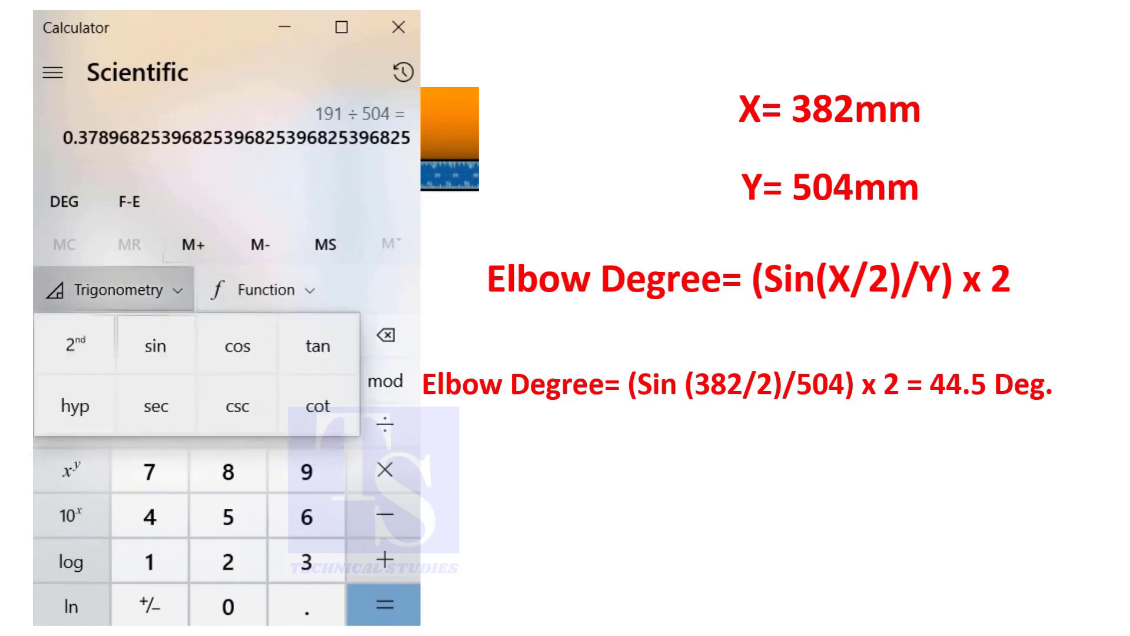
pyautogui.click(75, 344)
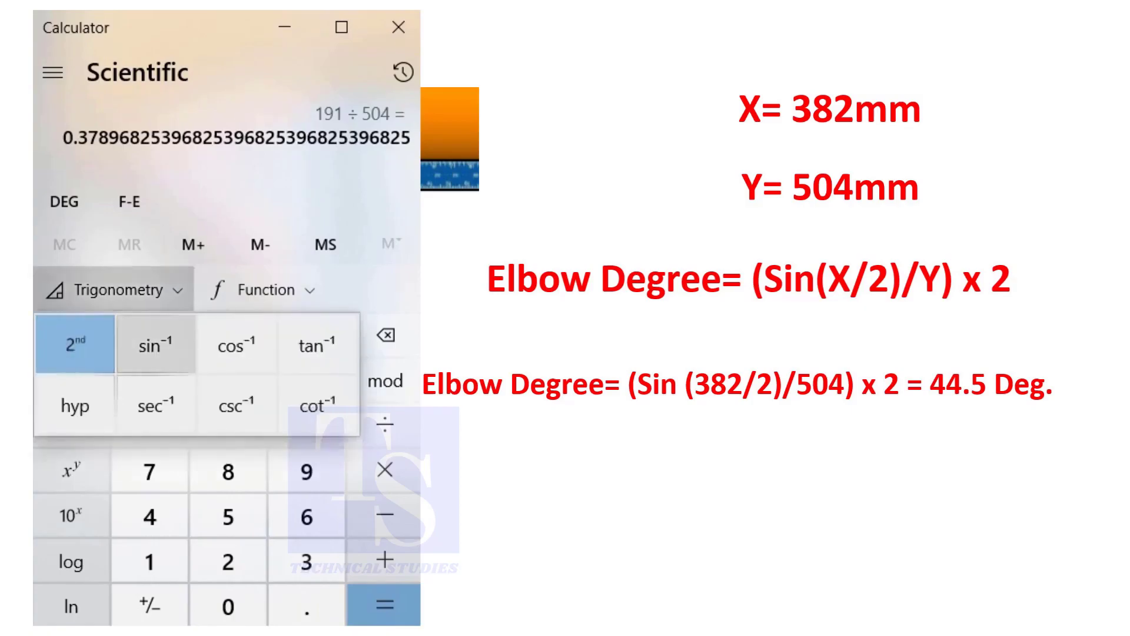
pyautogui.click(155, 346)
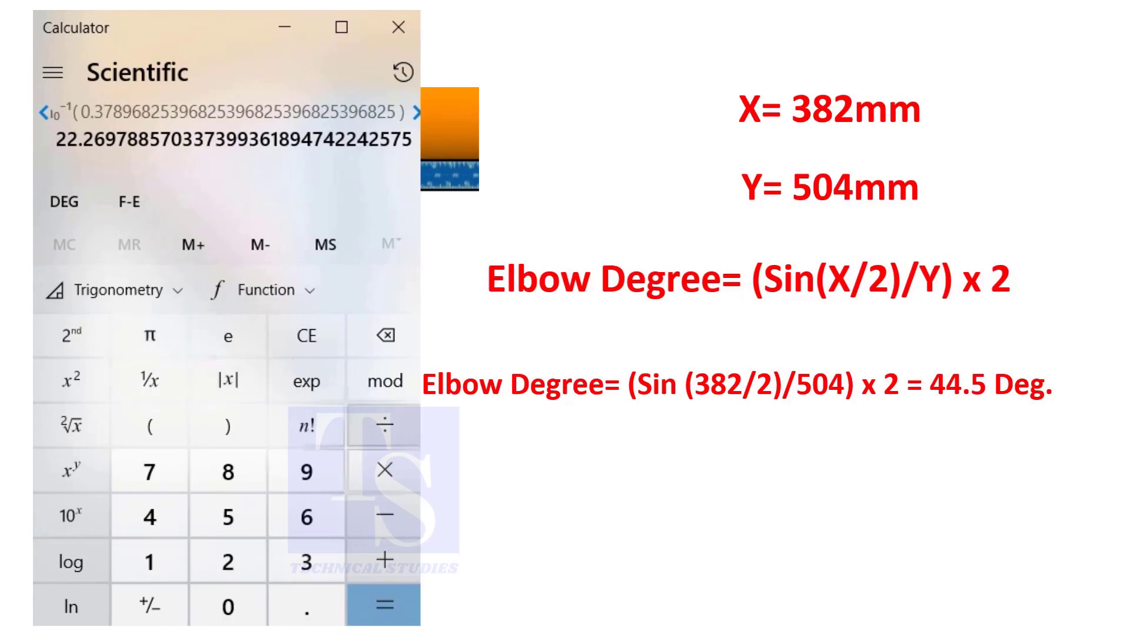
pyautogui.click(385, 469)
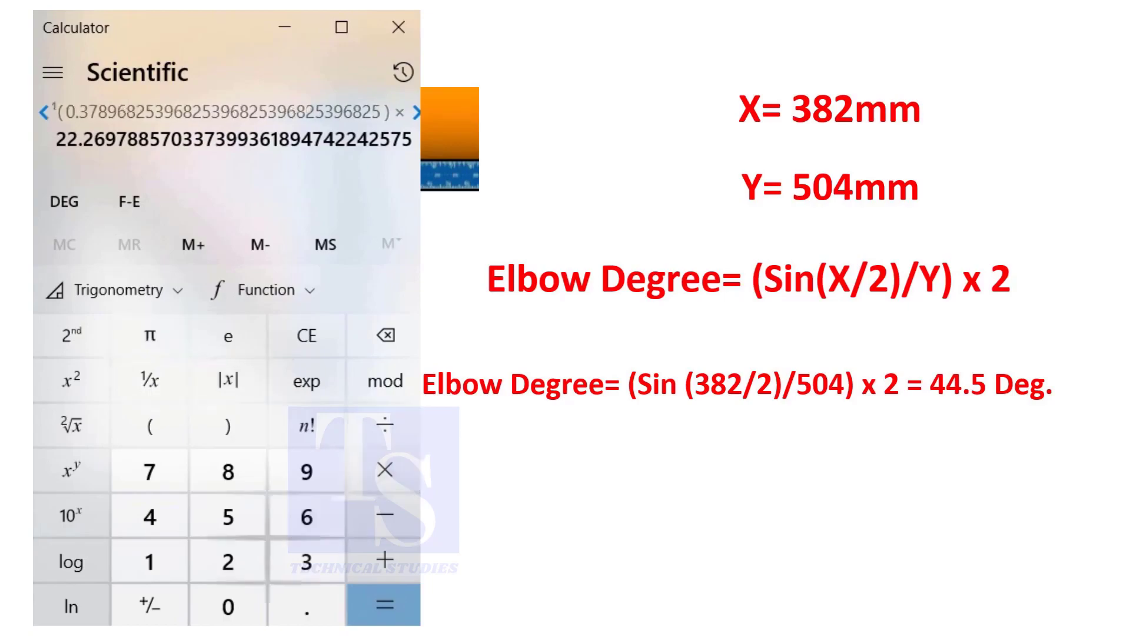
pyautogui.click(228, 561)
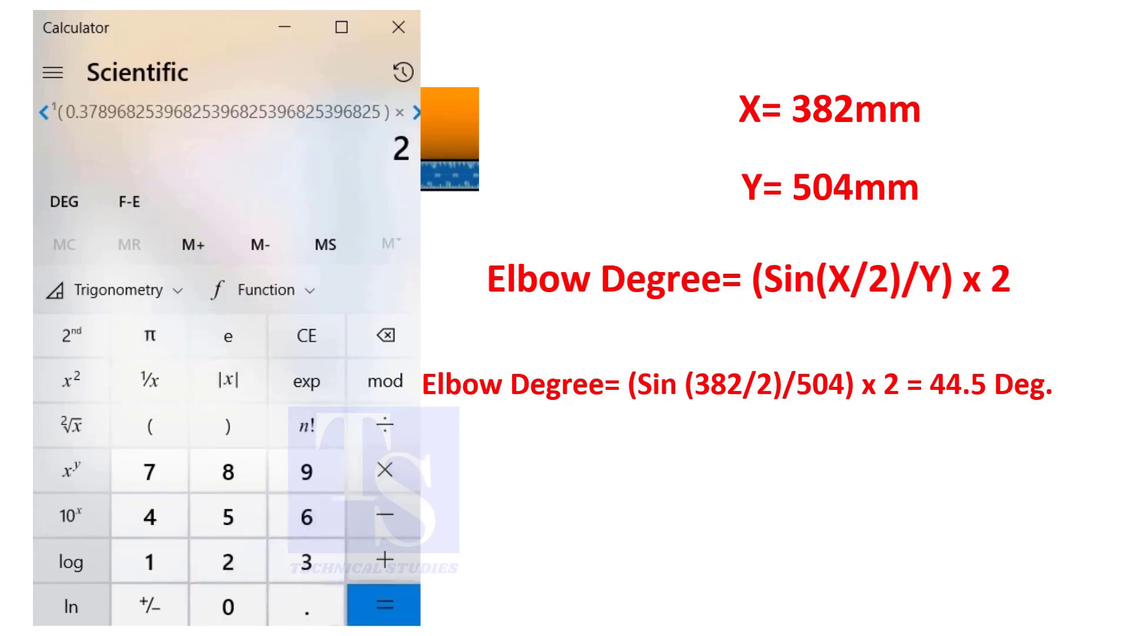
pyautogui.click(385, 605)
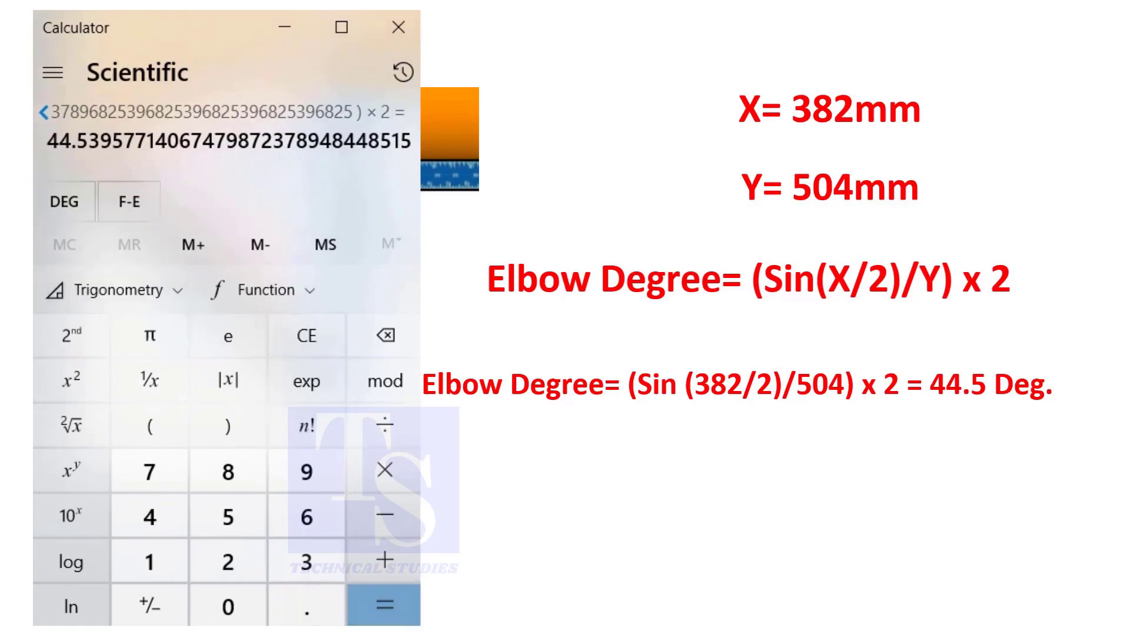